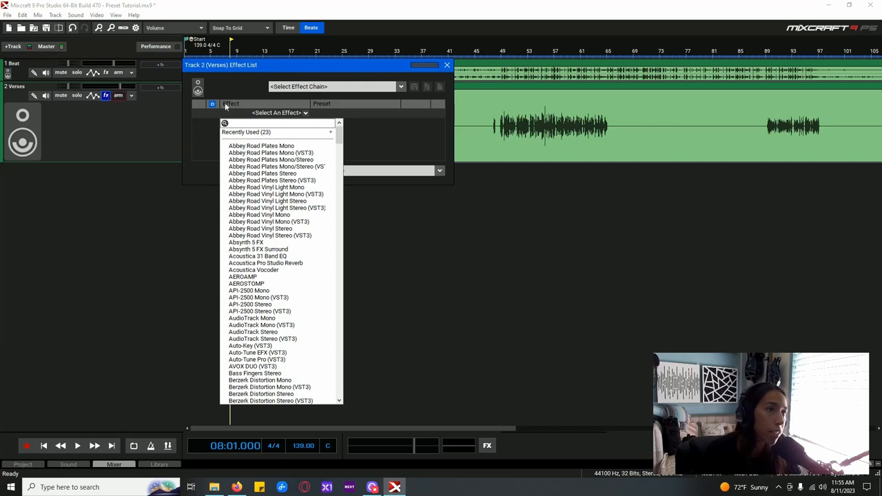
# Step: Reopen the Verses track's effect list and place it below the track waveforms
pyautogui.click(384, 66)
pyautogui.moveTo(384, 67); pyautogui.dragTo(433, 188)
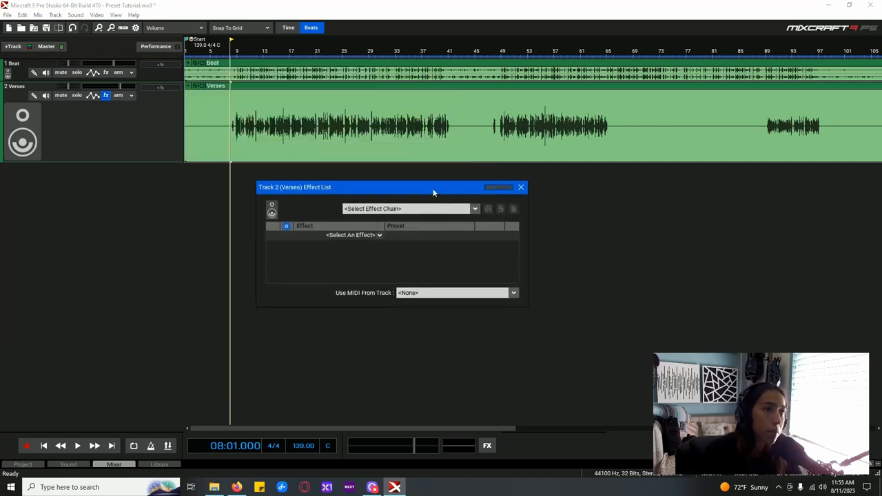
pyautogui.click(521, 187)
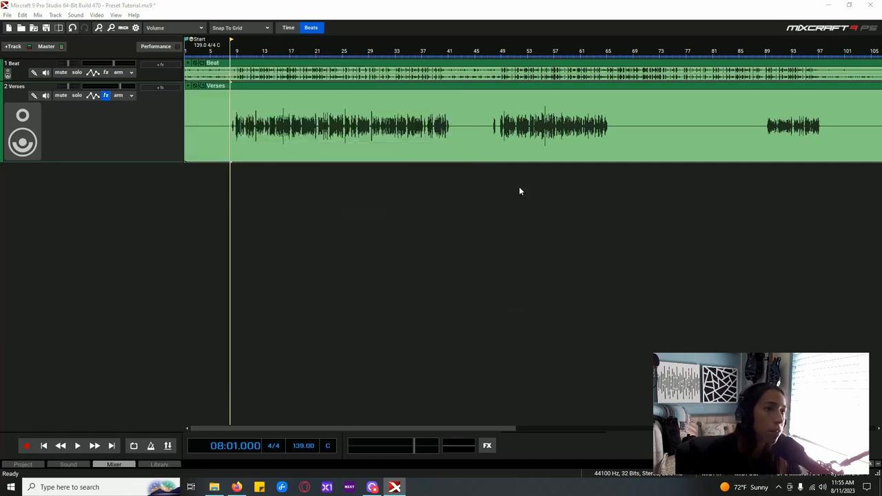
pyautogui.click(105, 96)
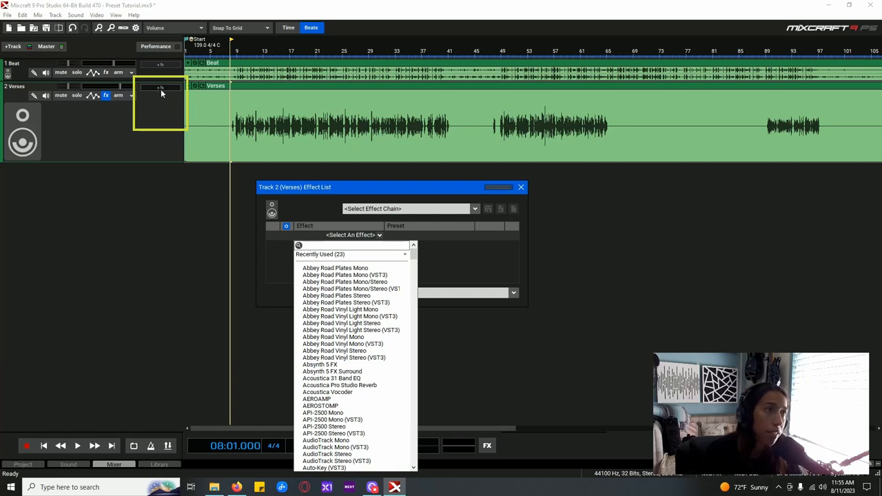
pyautogui.click(410, 187)
pyautogui.moveTo(411, 187); pyautogui.dragTo(419, 202)
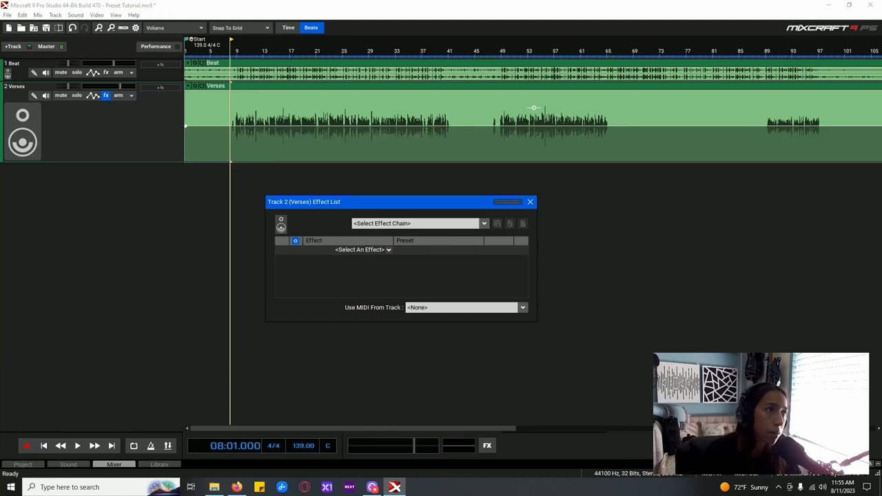
# Step: Try adding the Bite effect to the Verses track, and remove it from the effect list again
pyautogui.click(160, 87)
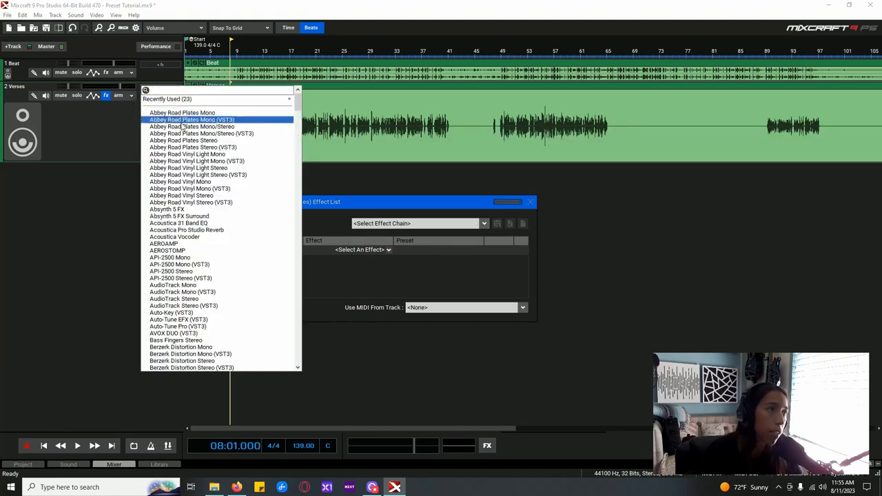
pyautogui.scroll(-6, 214, 203)
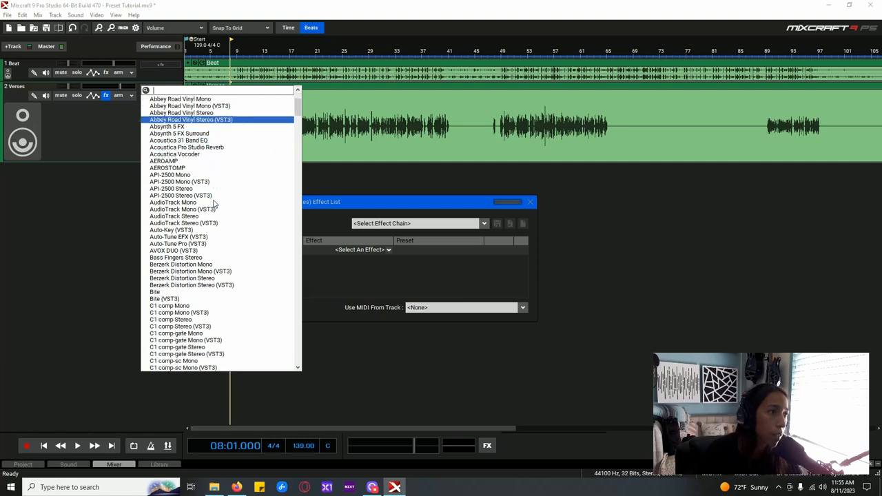
pyautogui.click(211, 250)
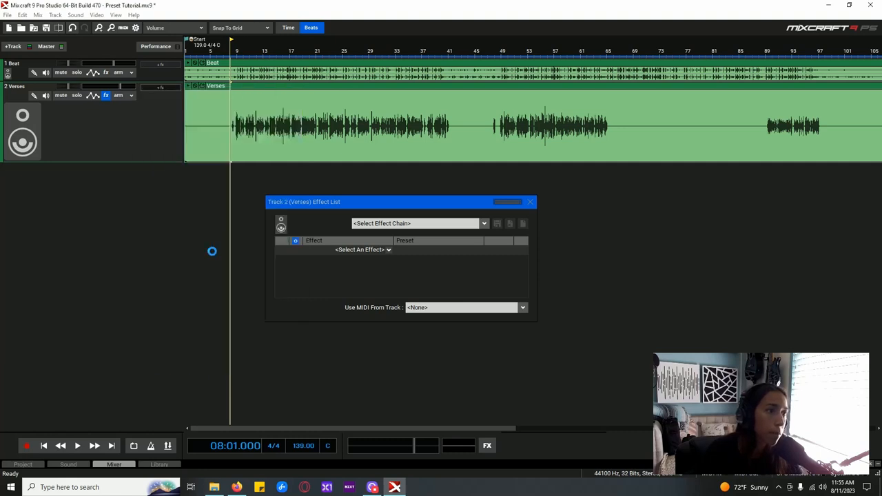
pyautogui.moveTo(611, 166); pyautogui.dragTo(632, 155)
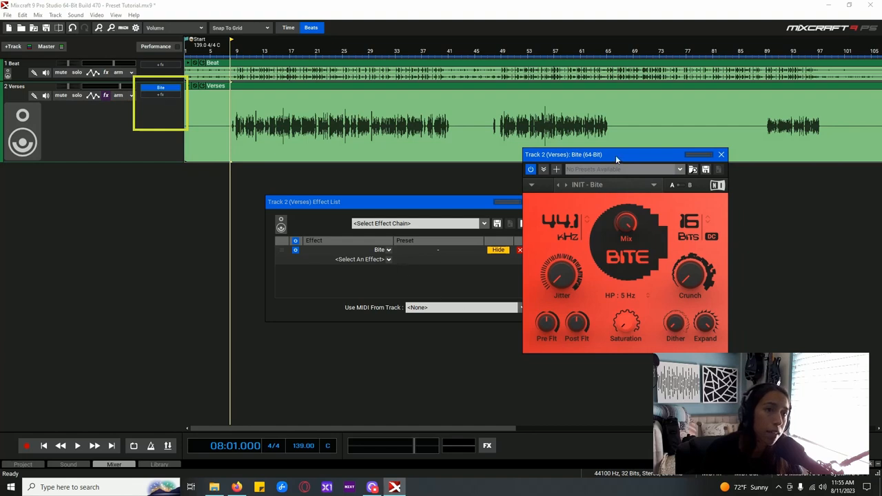
pyautogui.moveTo(616, 155); pyautogui.dragTo(613, 176)
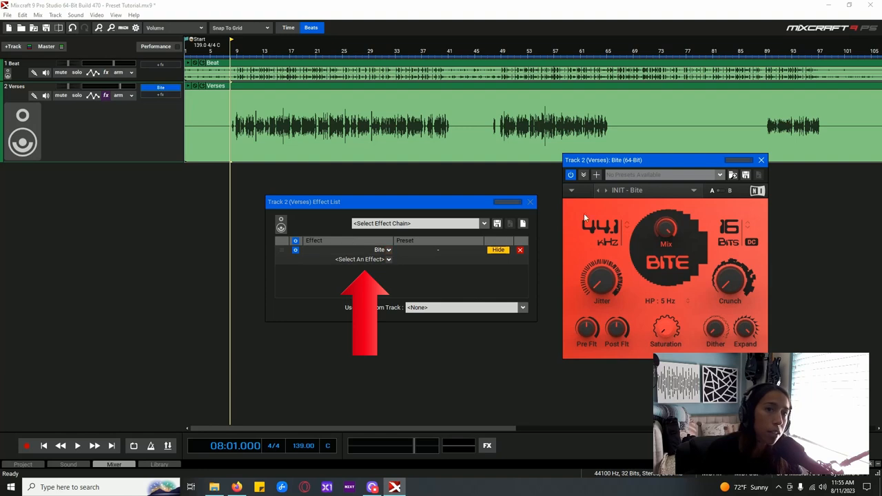
pyautogui.click(761, 160)
pyautogui.click(520, 250)
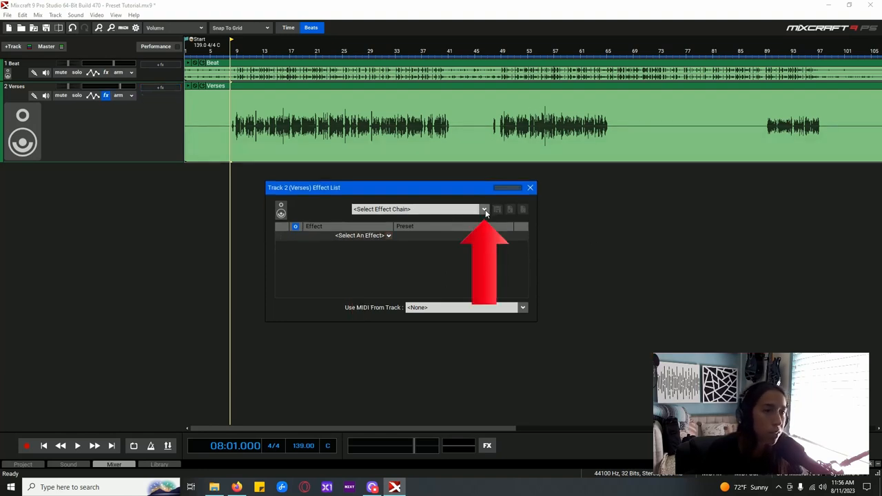
# Step: Look through the preset effect chains offered for the Verses track, down to the vocal ones
pyautogui.click(485, 210)
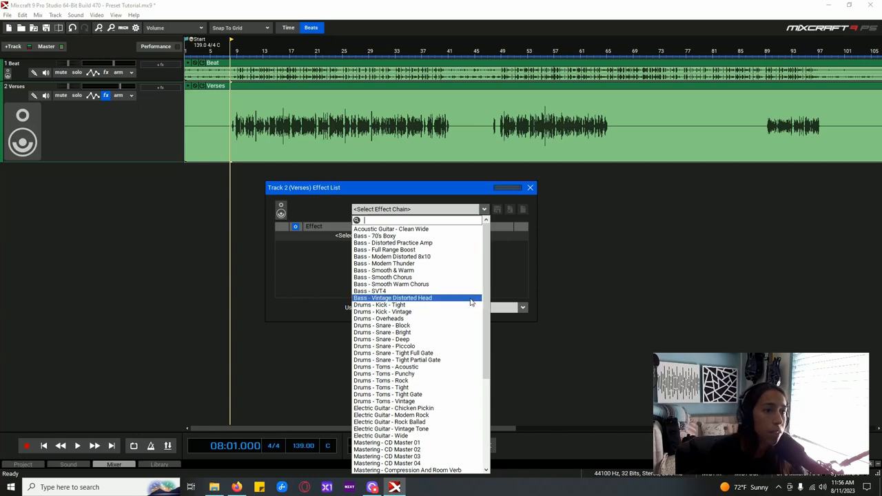
pyautogui.scroll(-5, 458, 327)
pyautogui.scroll(5, 459, 327)
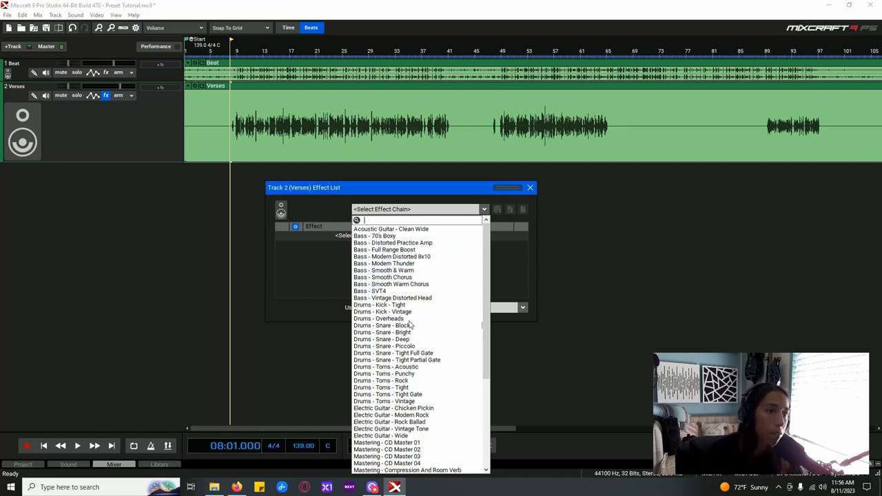
pyautogui.scroll(-2, 410, 334)
pyautogui.scroll(-5, 411, 334)
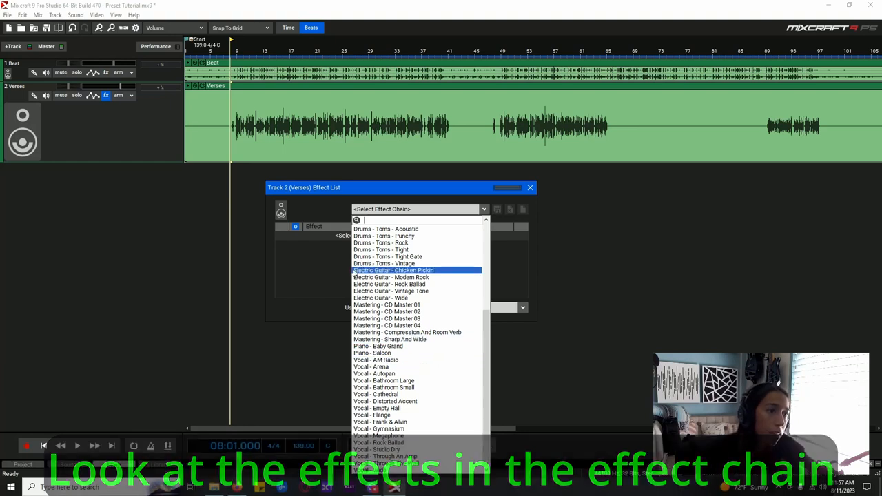
pyautogui.click(333, 260)
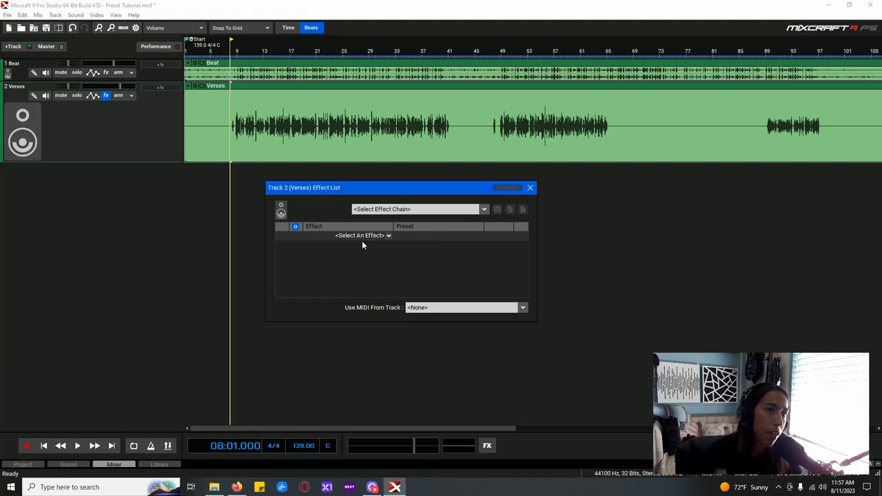
# Step: Play the song from bar 8 with the Vocal - AM Radio effect chain on the Verses track, and enlarge the effect list
pyautogui.click(235, 51)
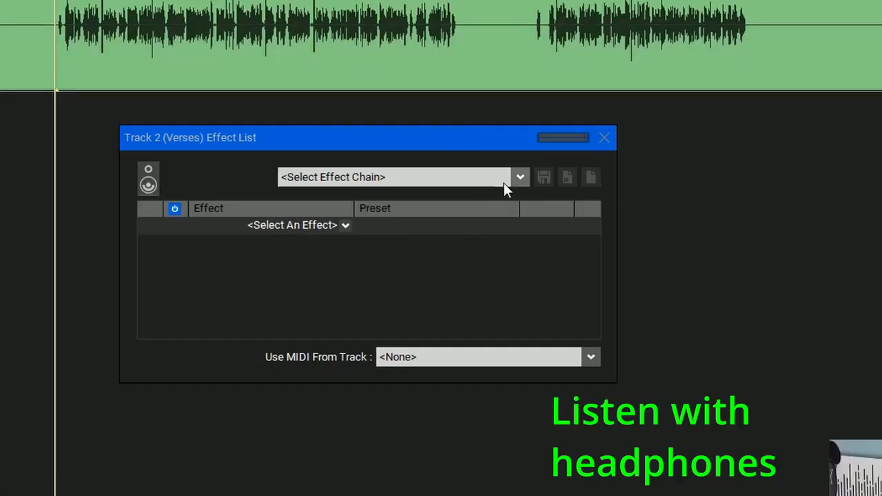
pyautogui.click(513, 177)
pyautogui.scroll(-7, 418, 459)
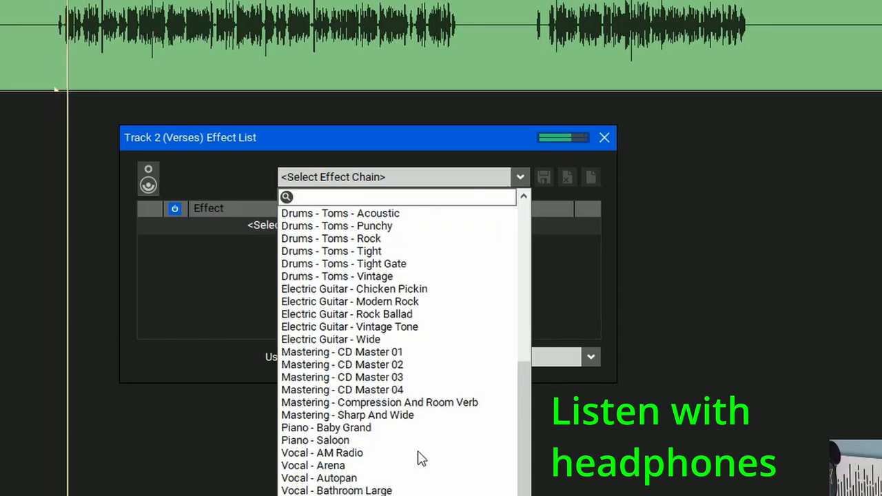
pyautogui.click(417, 459)
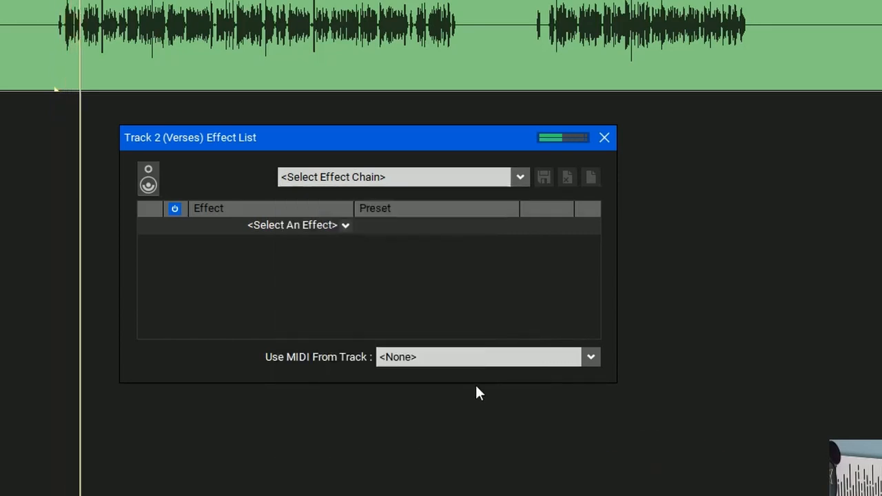
pyautogui.moveTo(477, 382); pyautogui.dragTo(473, 466)
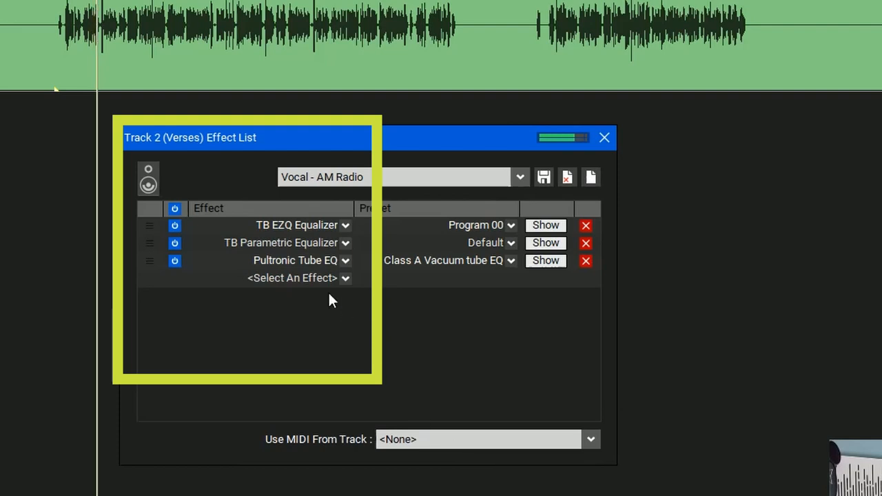
# Step: Audition the Vocal - Arena and Vocal - Cathedral effect chains on the Verses track during playback
pyautogui.click(521, 176)
pyautogui.click(448, 466)
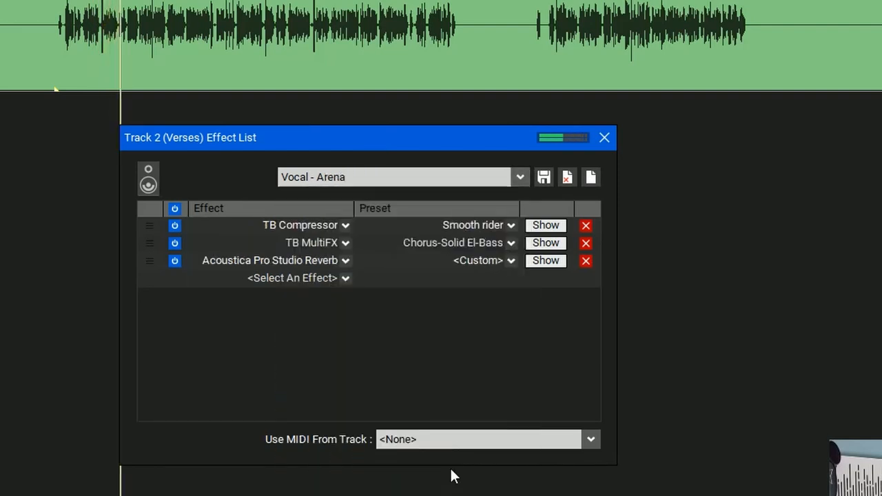
pyautogui.click(521, 178)
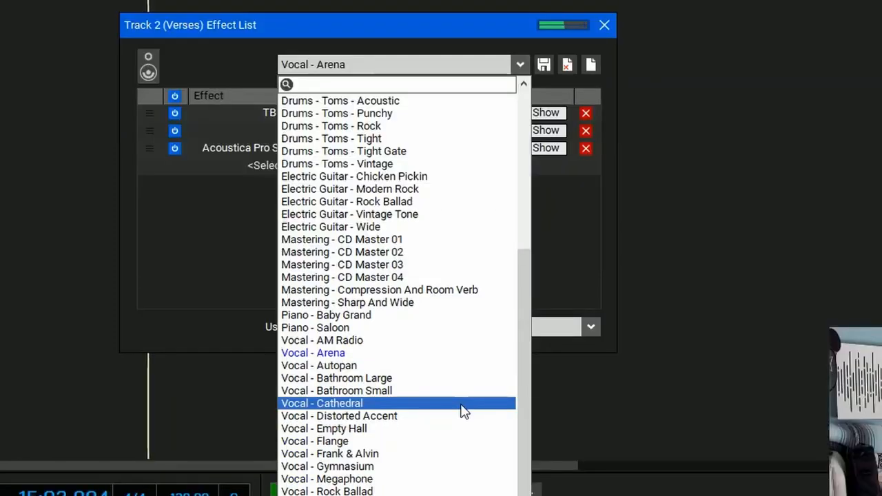
pyautogui.click(462, 406)
# Step: Audition the Vocal - Megaphone effect chain on the Verses track
pyautogui.click(521, 64)
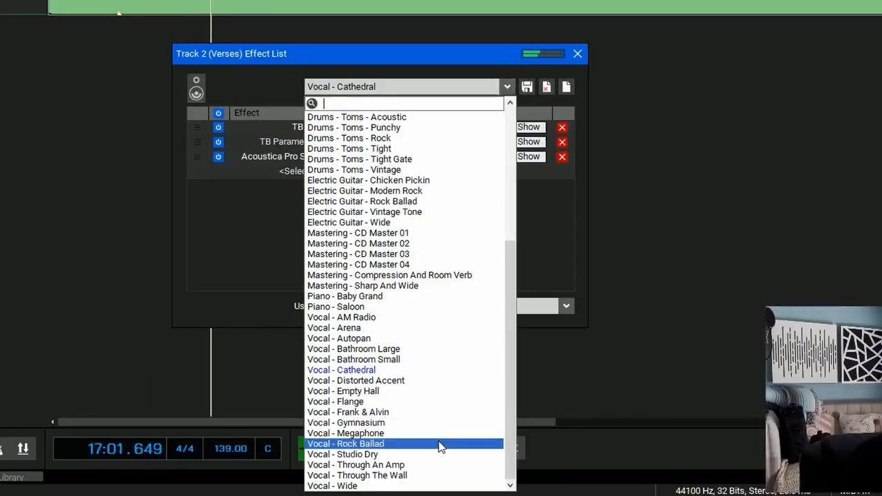
pyautogui.click(507, 86)
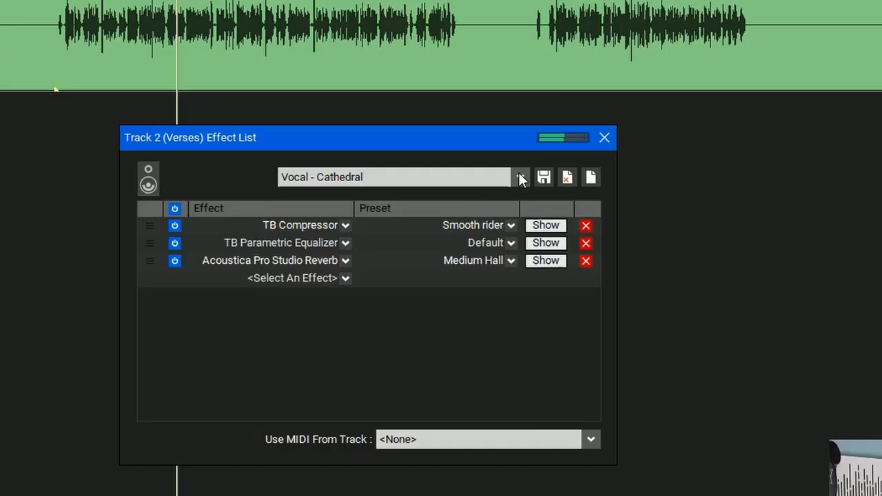
pyautogui.scroll(-1, 521, 180)
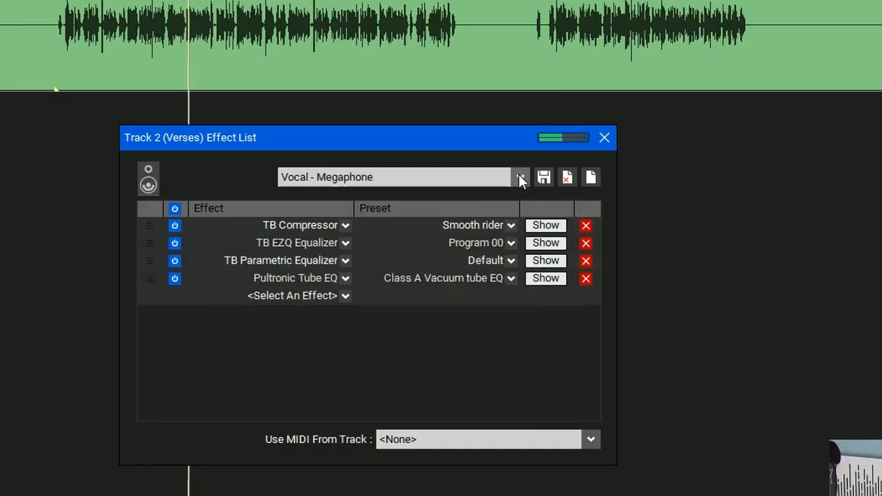
# Step: Apply the Vocal - Studio Dry effect chain to the Verses track
pyautogui.click(521, 178)
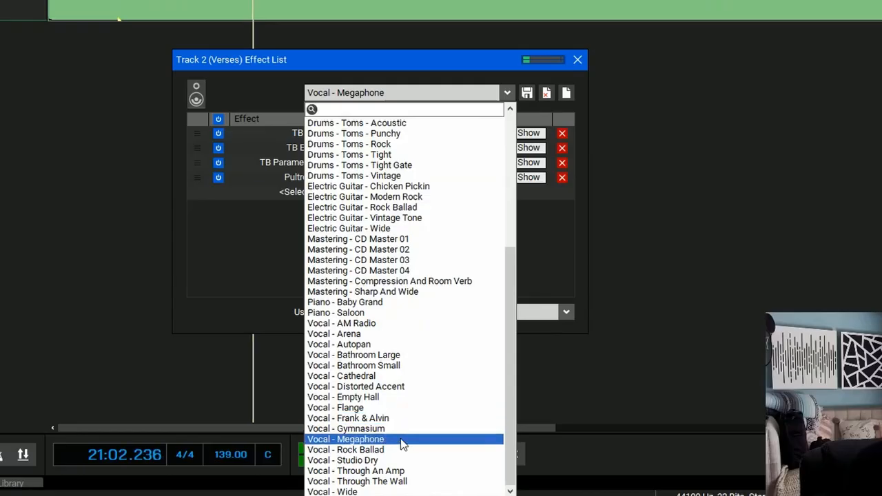
pyautogui.click(409, 481)
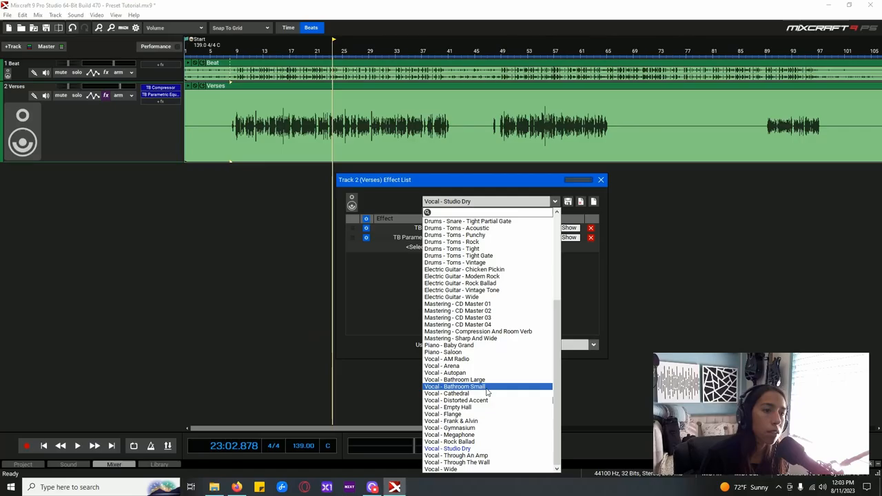
pyautogui.click(479, 449)
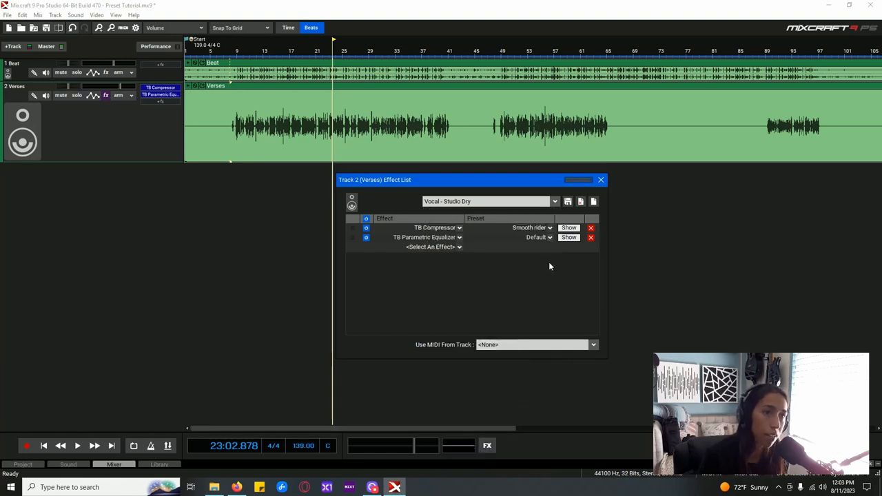
pyautogui.click(555, 201)
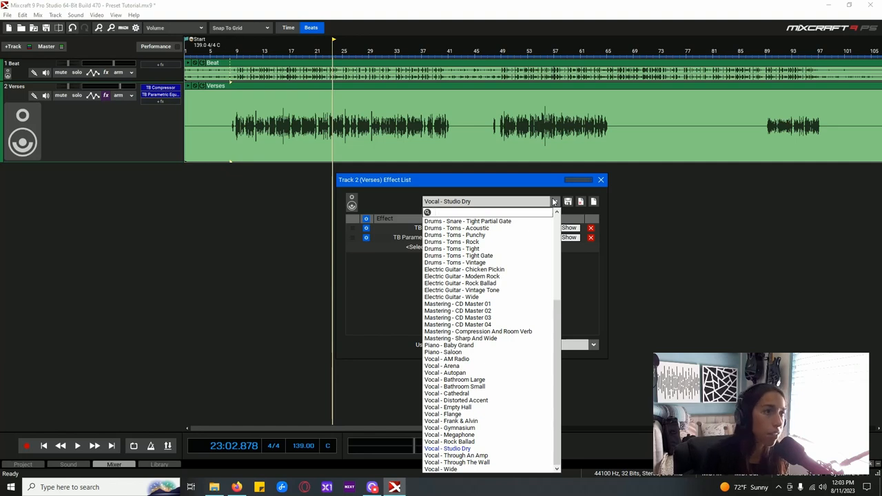
pyautogui.click(395, 282)
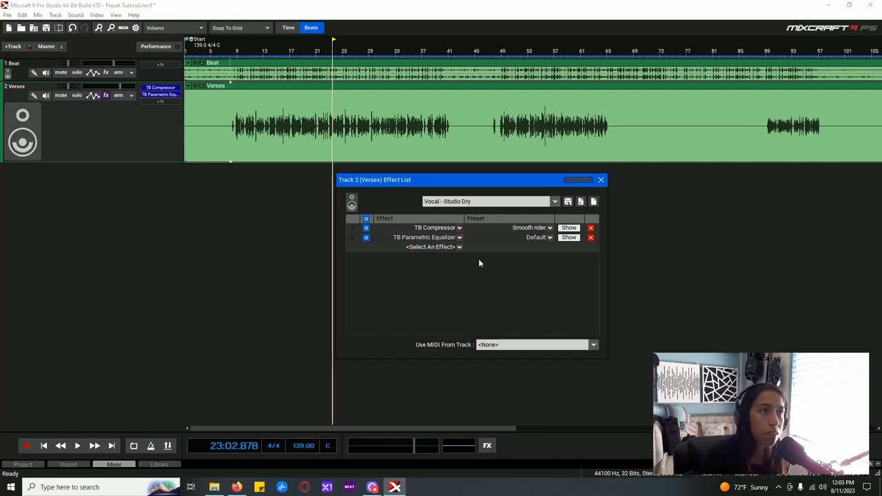
# Step: Make the Verses track slightly taller and show its TB Compressor and TB Parametric Equalizer windows side by side
pyautogui.moveTo(136, 161); pyautogui.dragTo(138, 174)
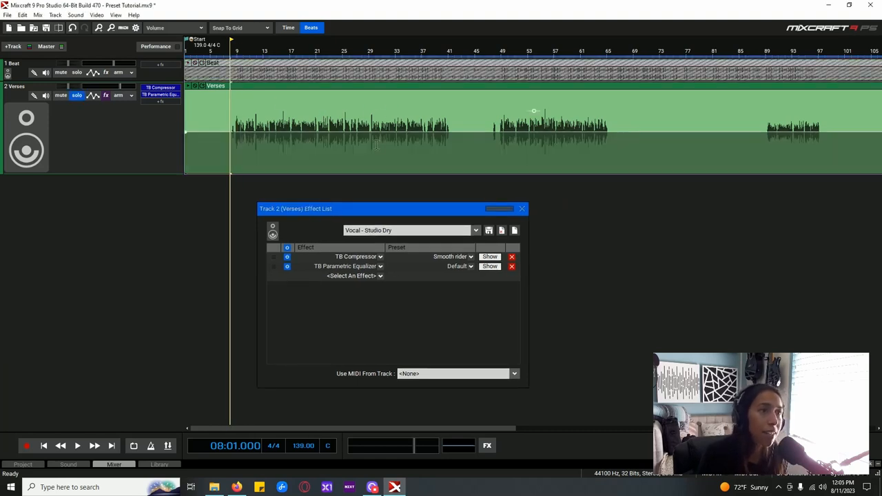
pyautogui.moveTo(420, 209)
pyautogui.mouseDown()
pyautogui.moveTo(421, 225)
pyautogui.moveTo(425, 209)
pyautogui.moveTo(371, 203)
pyautogui.mouseUp()
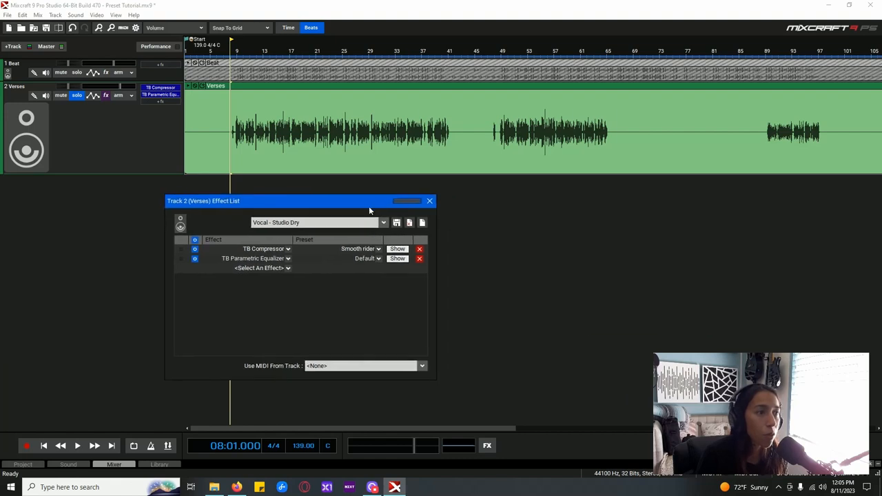
pyautogui.click(399, 252)
pyautogui.moveTo(440, 73); pyautogui.dragTo(544, 46)
pyautogui.click(398, 258)
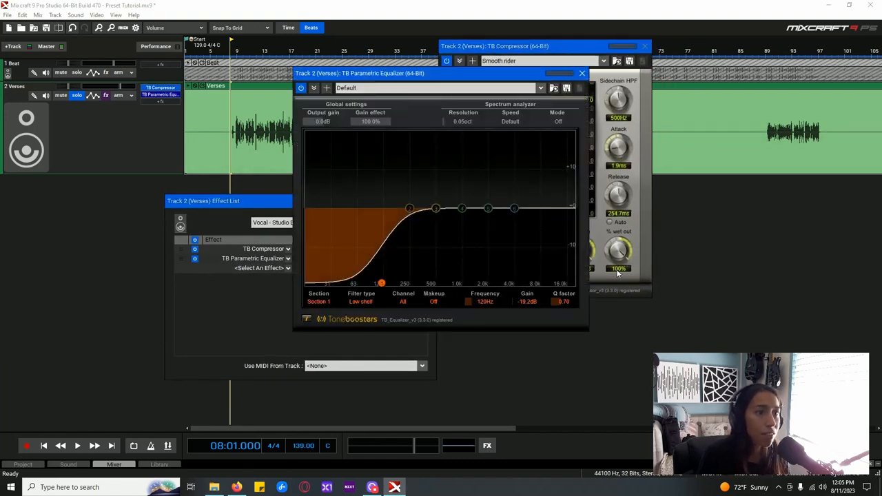
pyautogui.moveTo(464, 77); pyautogui.dragTo(311, 174)
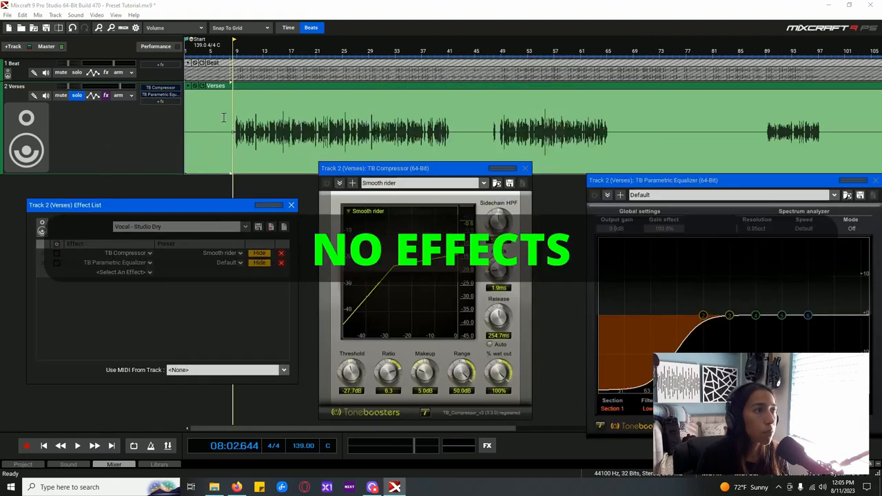
# Step: Play the soloed verses without effects, and replay them from bar 8 with both effects enabled
pyautogui.press('space')
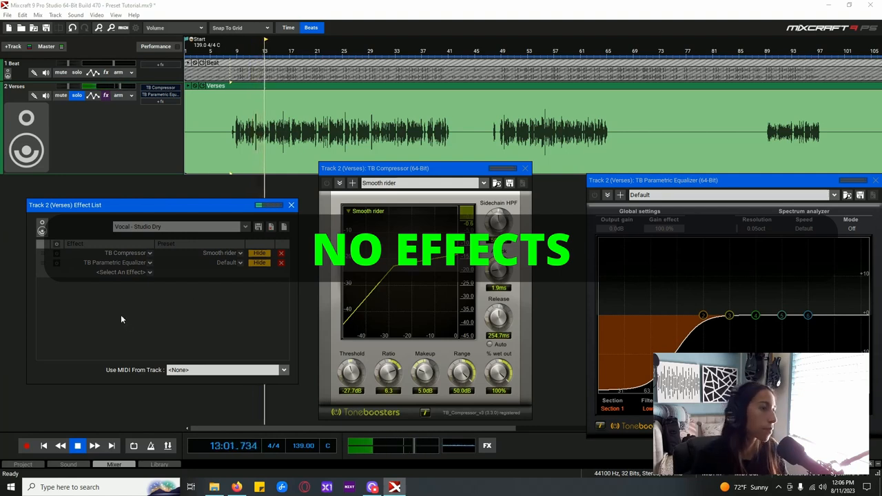
pyautogui.press('space')
pyautogui.click(57, 244)
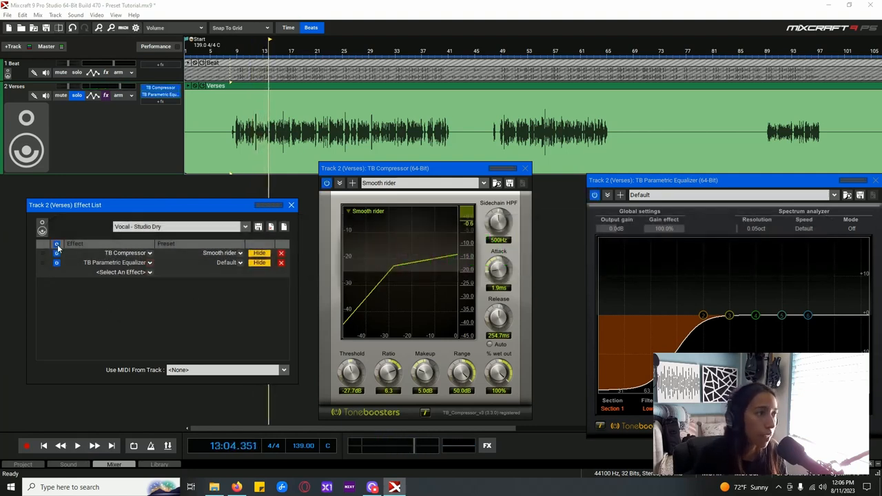
pyautogui.click(230, 53)
pyautogui.press('space')
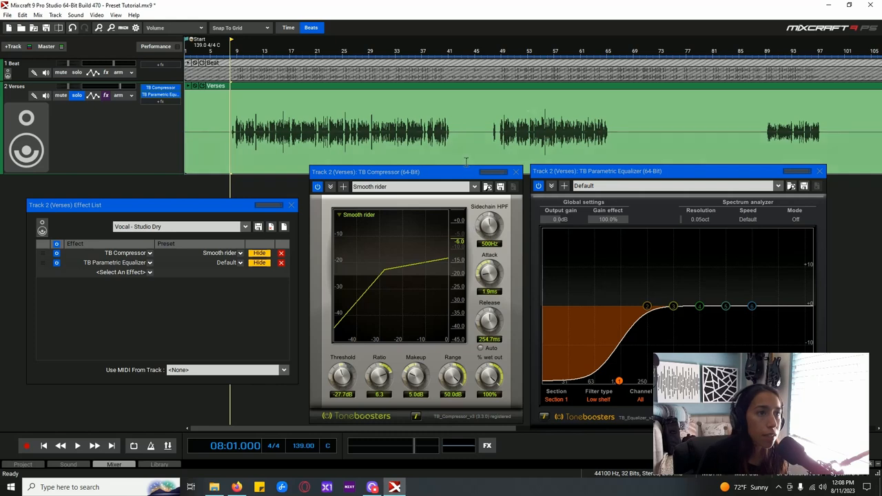
# Step: Look through the available effect chain presets for the Verses track and the TB Compressor's own presets, keeping the current selections
pyautogui.moveTo(460, 172); pyautogui.dragTo(458, 171)
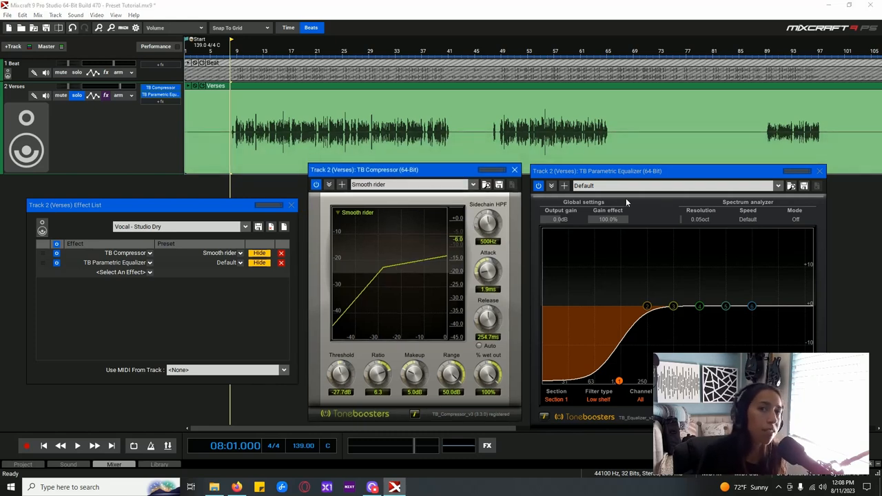
pyautogui.click(245, 227)
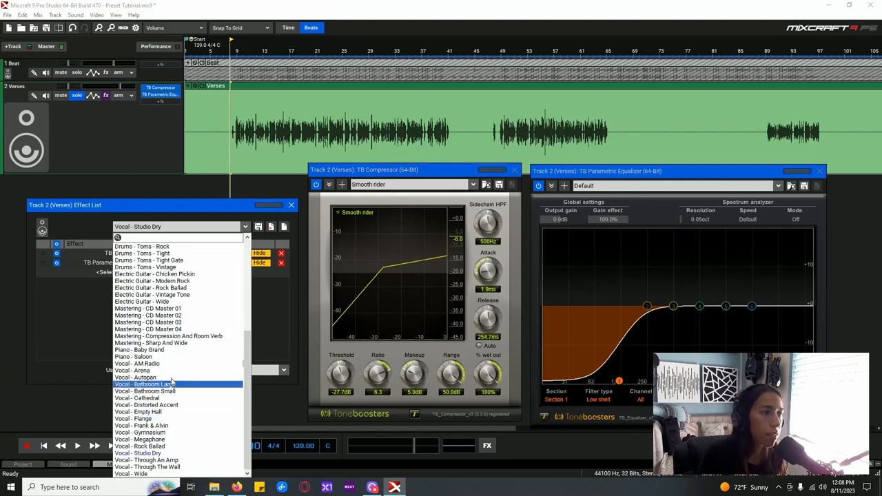
pyautogui.click(204, 224)
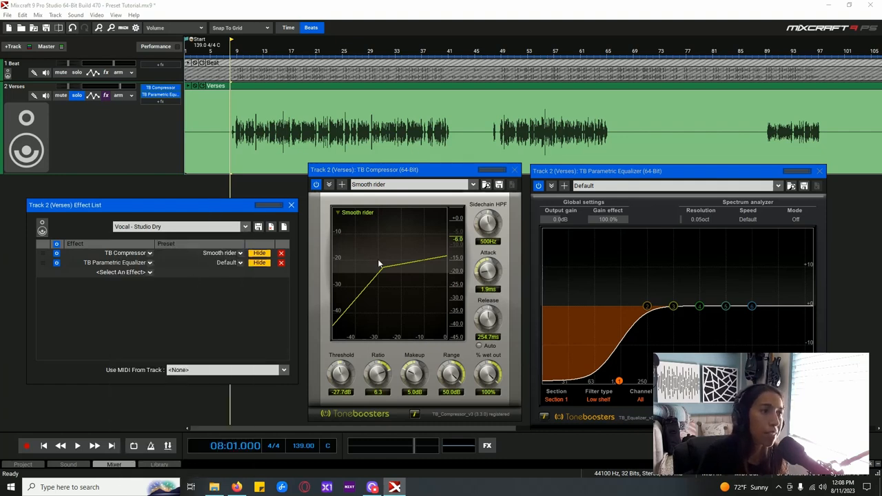
pyautogui.moveTo(386, 172)
pyautogui.mouseDown()
pyautogui.moveTo(395, 171)
pyautogui.moveTo(386, 171)
pyautogui.mouseUp()
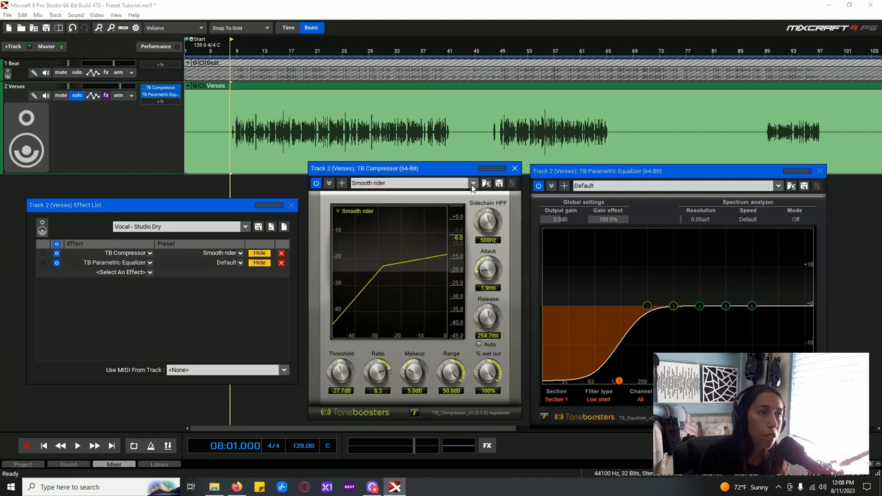
pyautogui.click(473, 184)
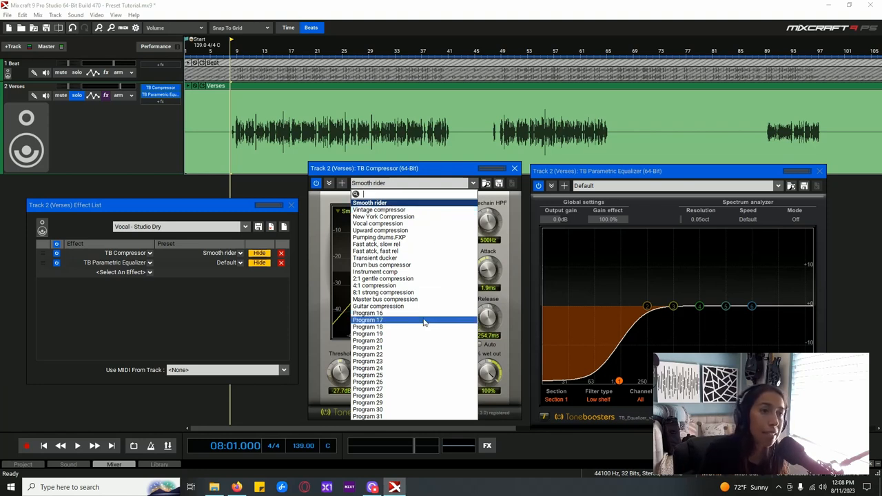
pyautogui.click(445, 174)
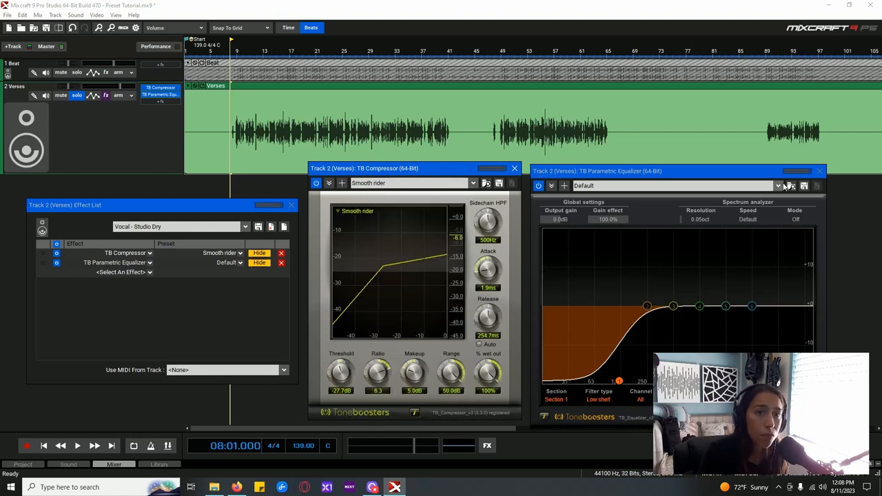
# Step: Try the Center vocal remover and Vocal EQ 1 presets in the TB Parametric Equalizer, and settle on Vocal EQ 2
pyautogui.click(778, 186)
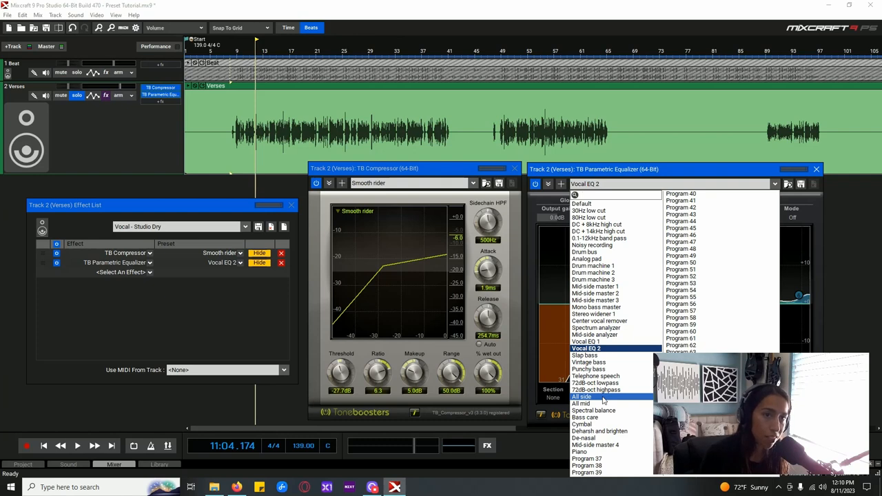
pyautogui.click(597, 320)
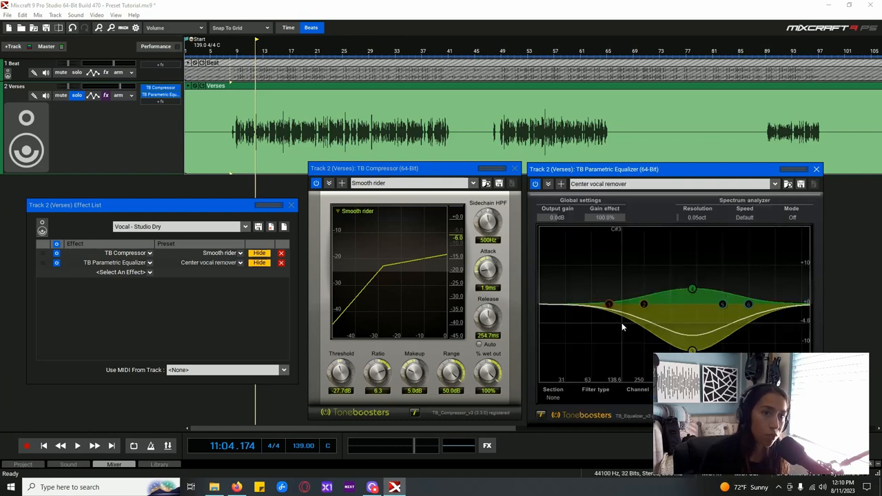
pyautogui.click(775, 184)
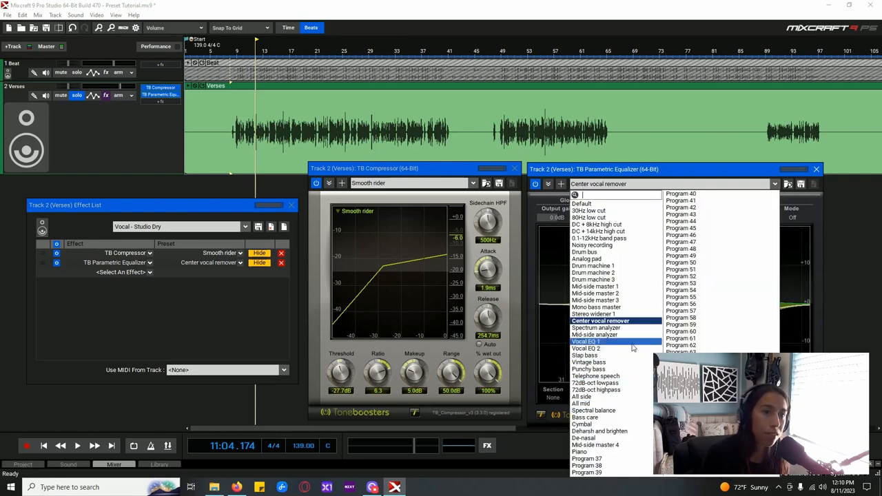
pyautogui.click(593, 342)
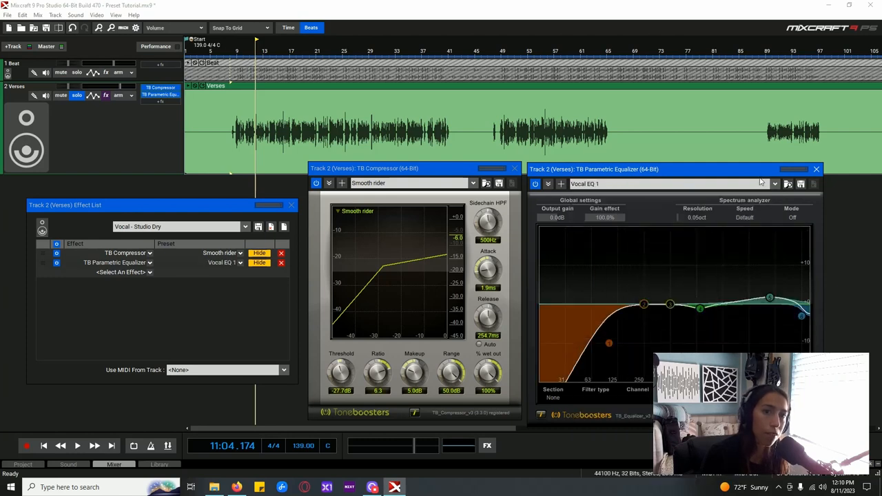
pyautogui.press('Down')
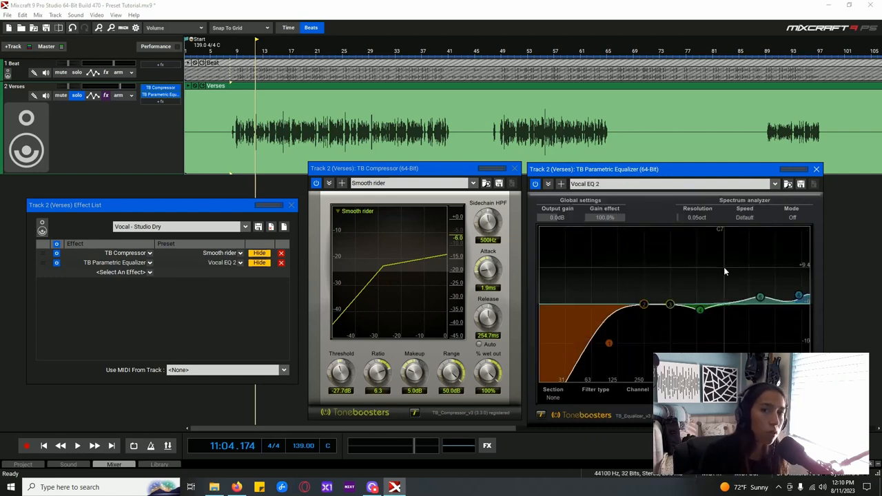